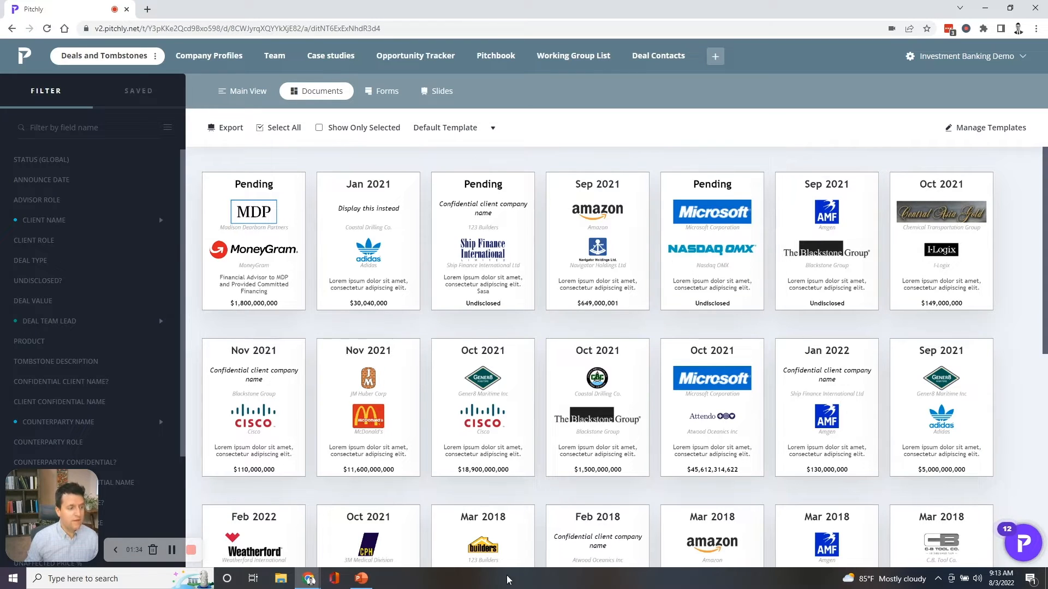
- Switch to PowerPoint and open the Team folder's Business card collection in the Pitchly library
click(363, 579)
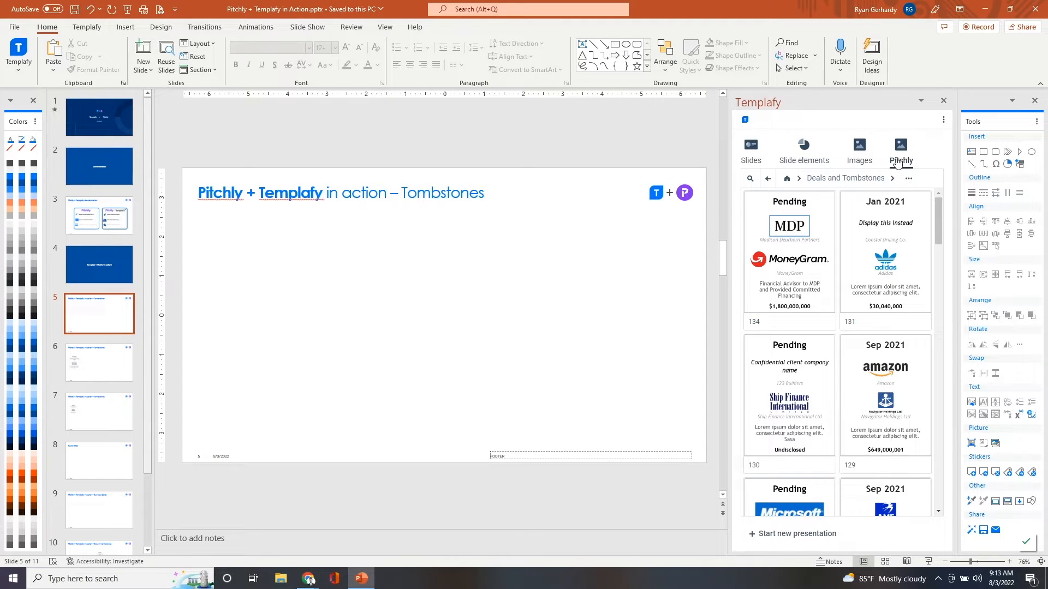
click(787, 184)
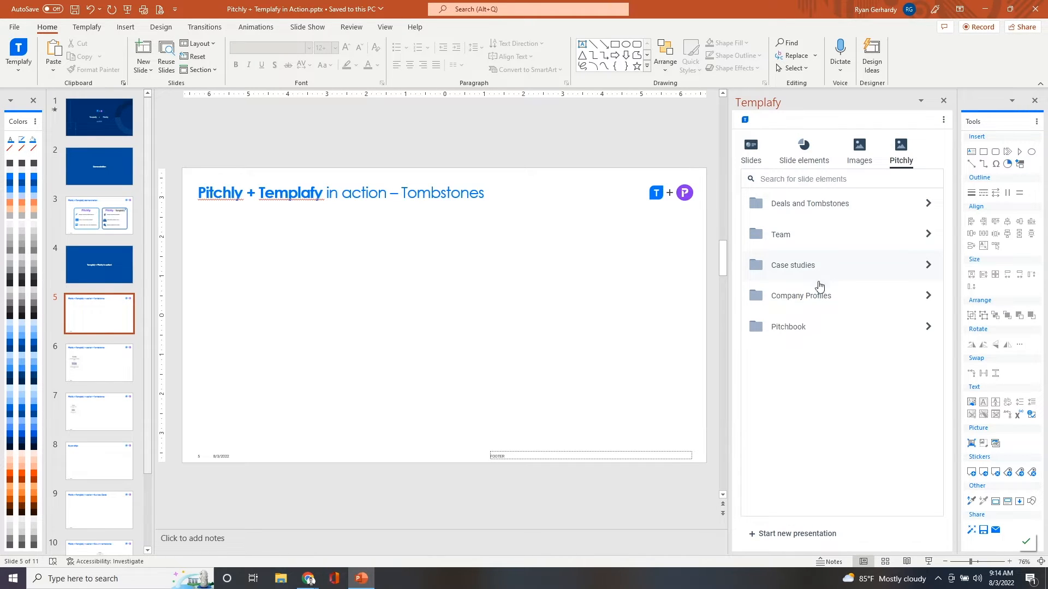
click(815, 242)
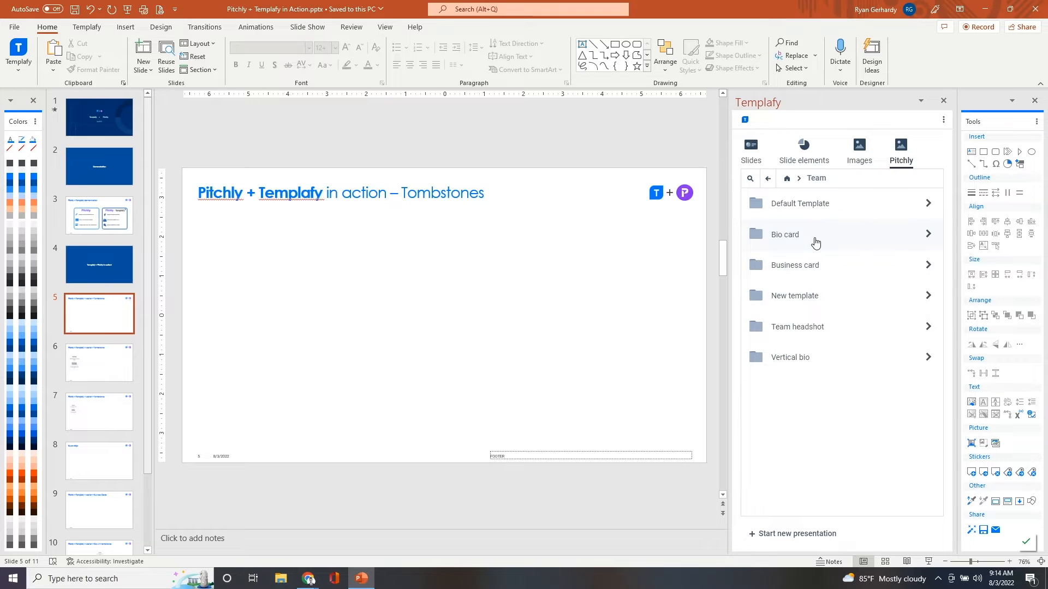
click(823, 273)
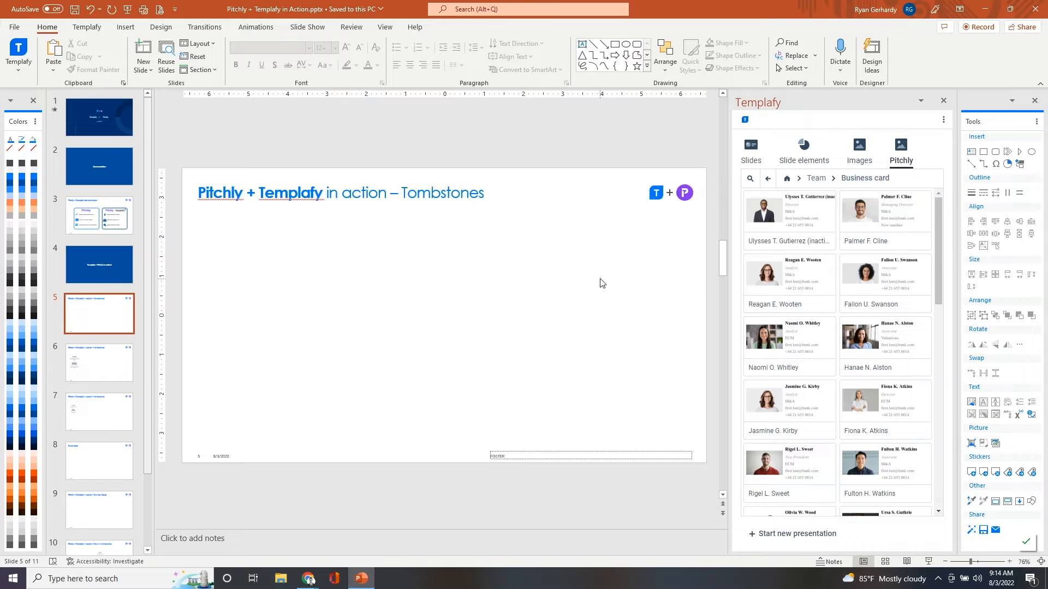
- Insert business cards for the M&A Managing Director, M&A Associate and ECM Director, stacking the first two and placing the third beside the first
click(875, 213)
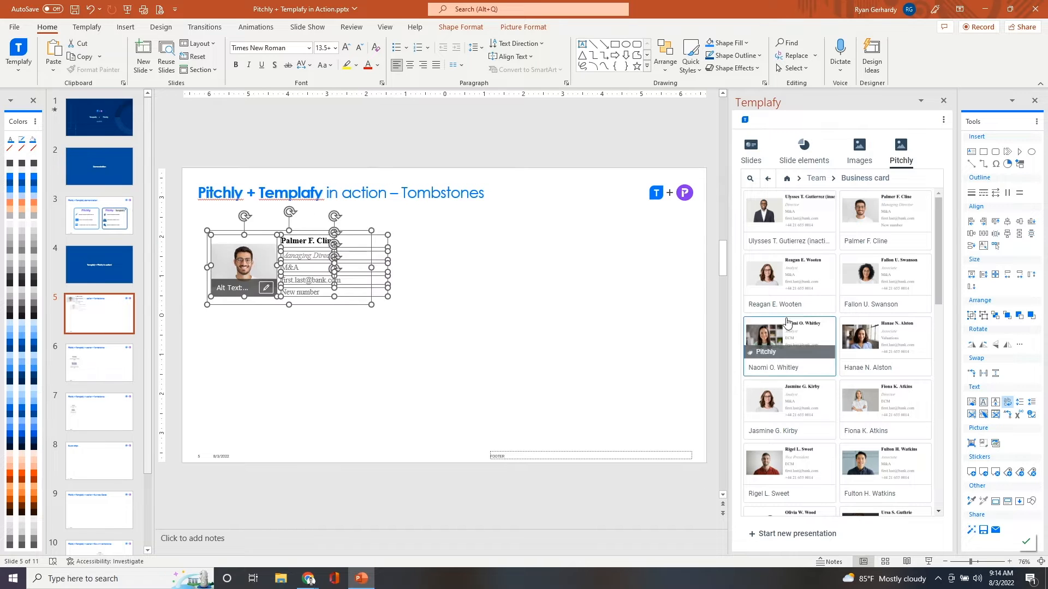
click(568, 315)
click(872, 292)
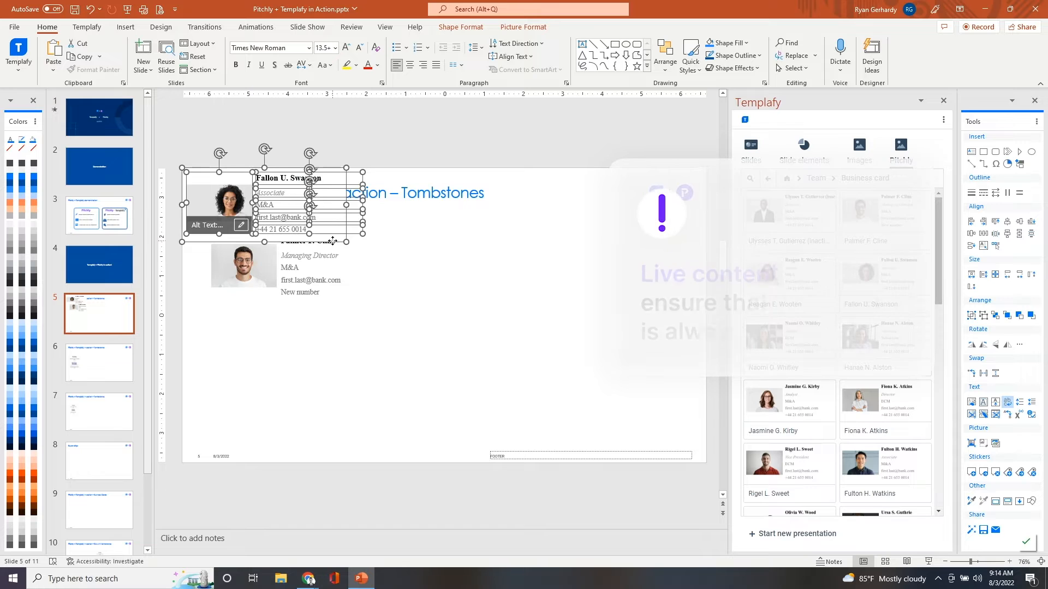
click(360, 378)
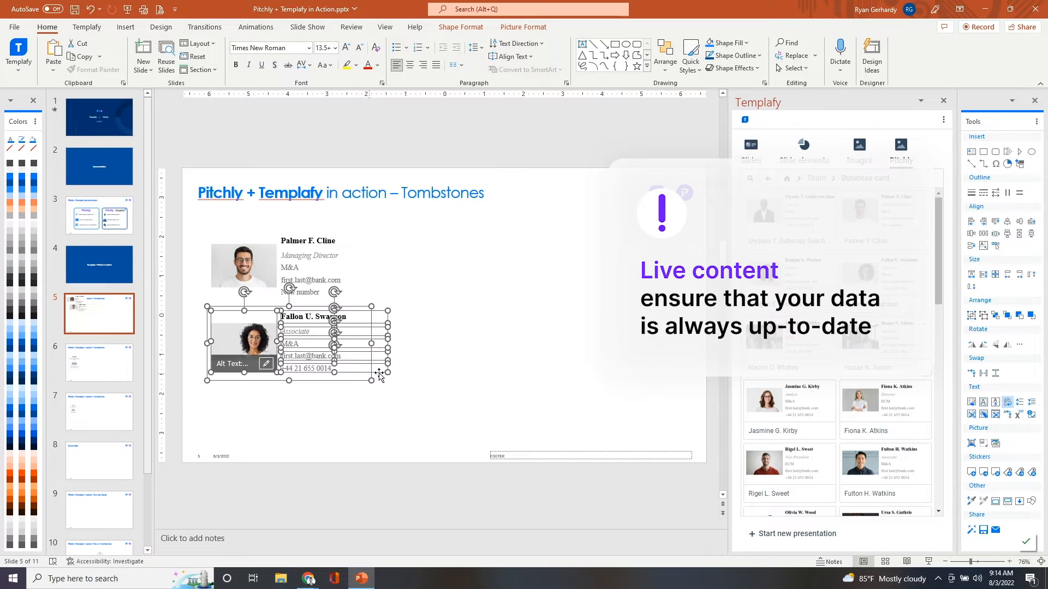
click(576, 280)
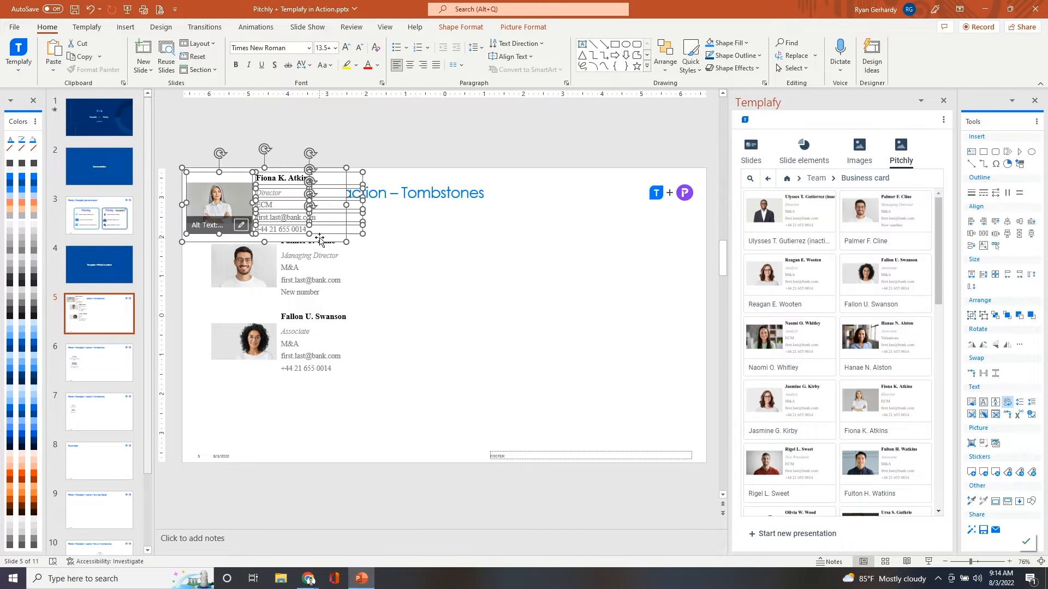
drag(331, 241, 511, 304)
click(626, 353)
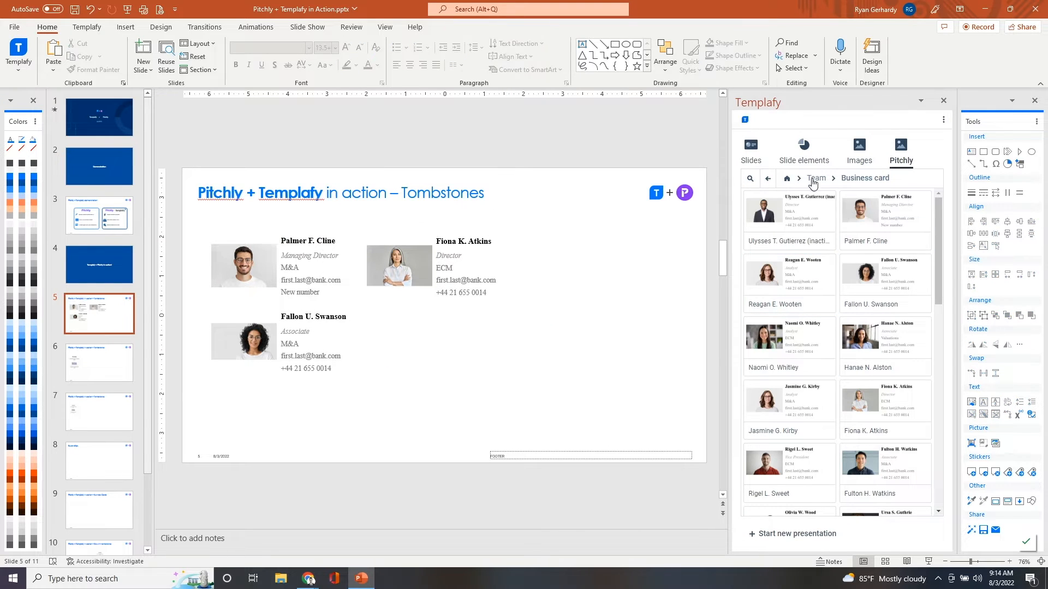
- Open the Two Logo Design tombstones in the Pitchly library's Deals and Tombstones folder
click(787, 179)
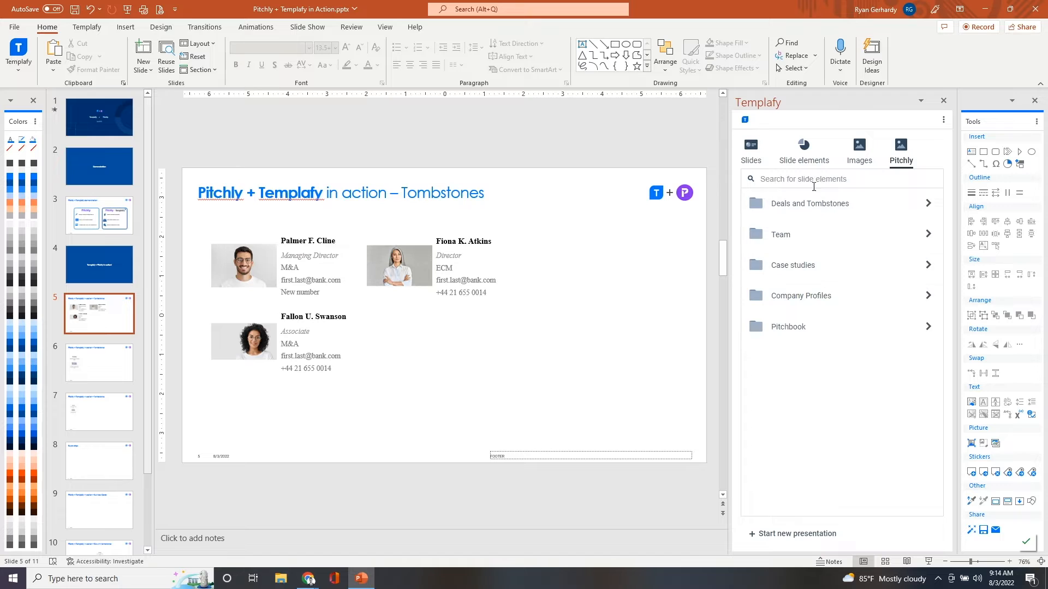
click(835, 211)
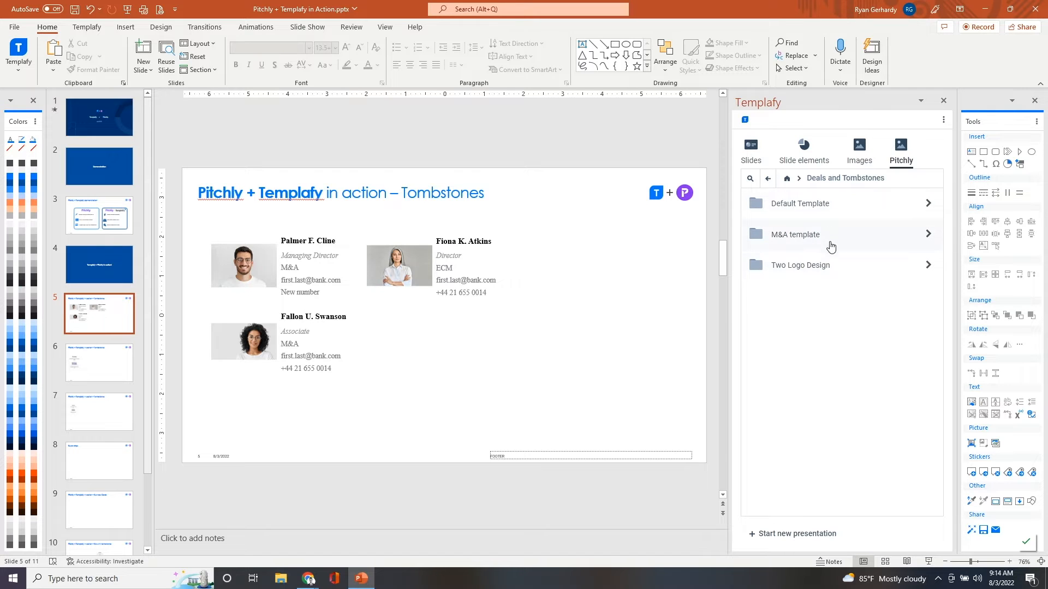
click(832, 267)
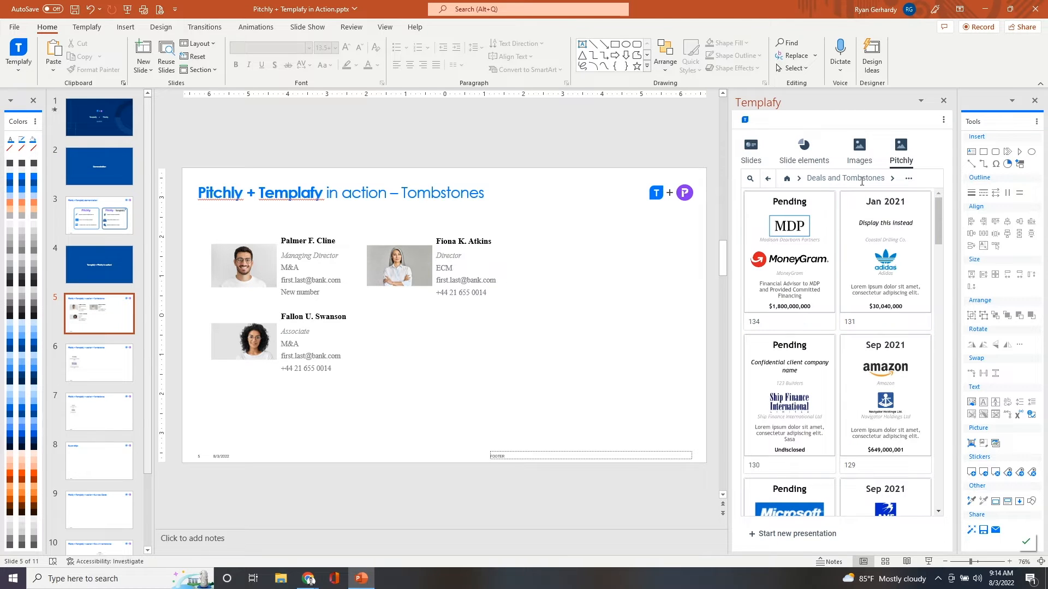
- Preview the tombstones in the M&A template design and return to the Two Logo Design collection
click(827, 180)
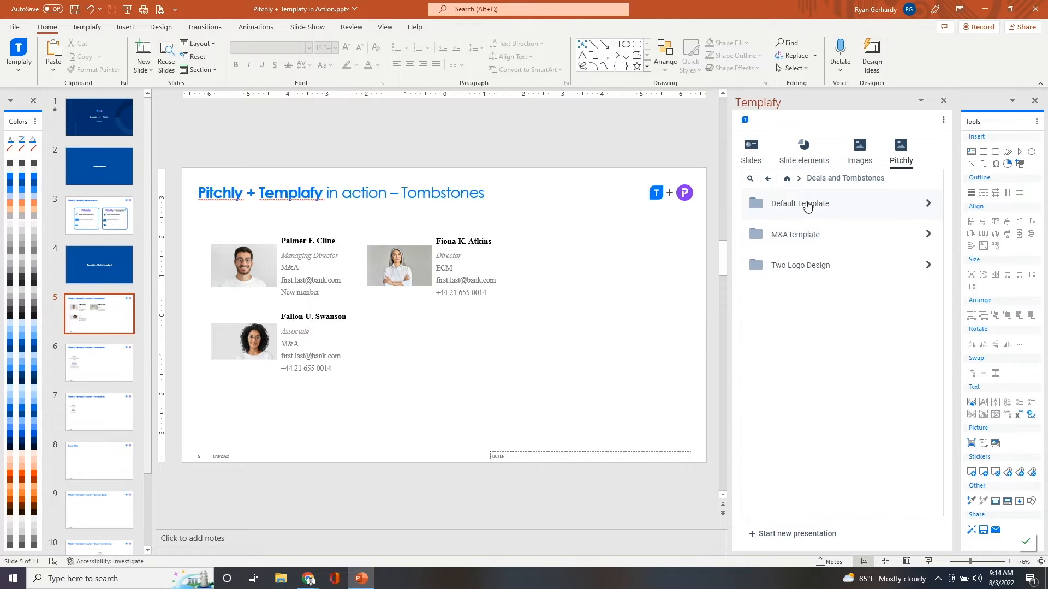
click(809, 234)
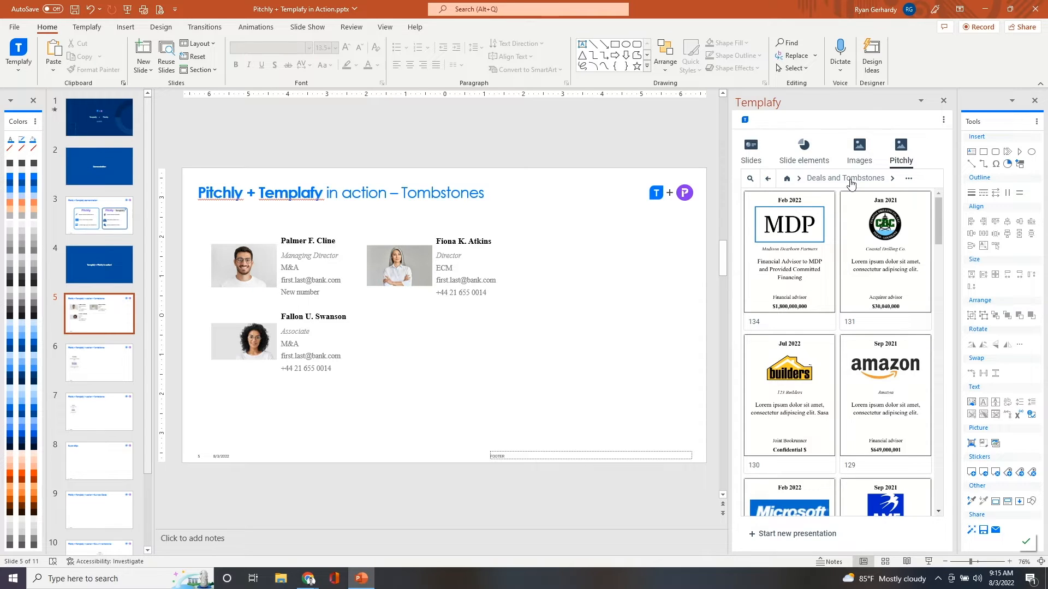
click(850, 181)
click(827, 274)
- Search the tombstones for M&A and place the pending MDP and MoneyGram tombstone to the right of the business cards
mouse_move(764, 220)
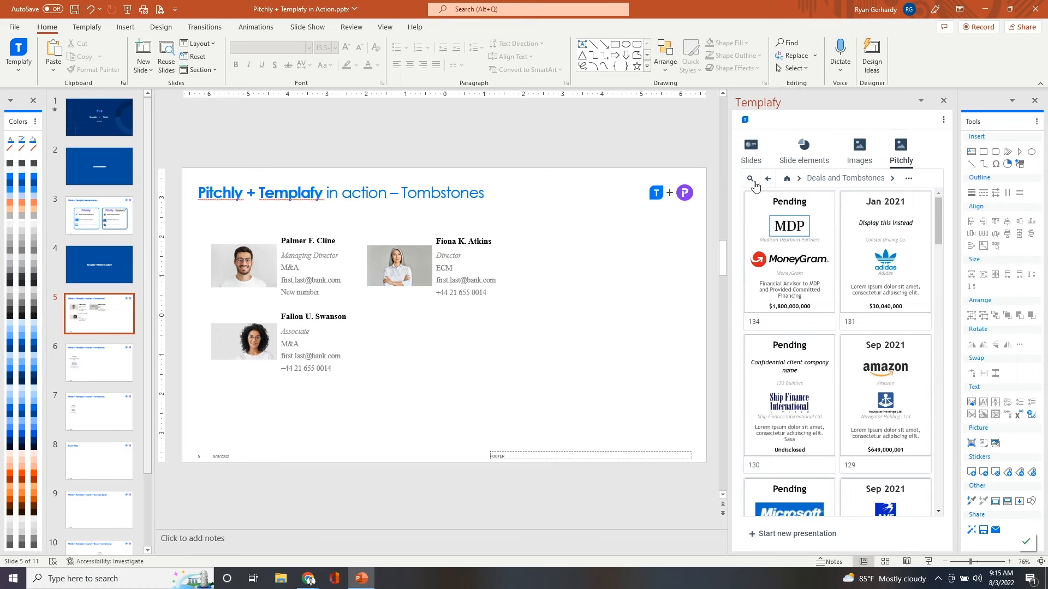
click(750, 180)
text(M&A)
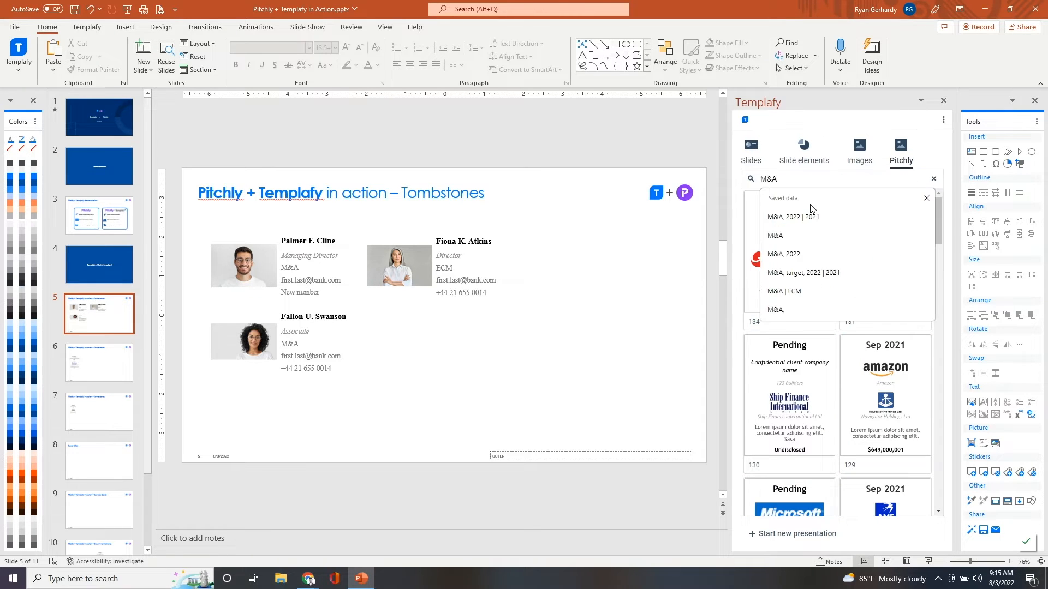
key(Return)
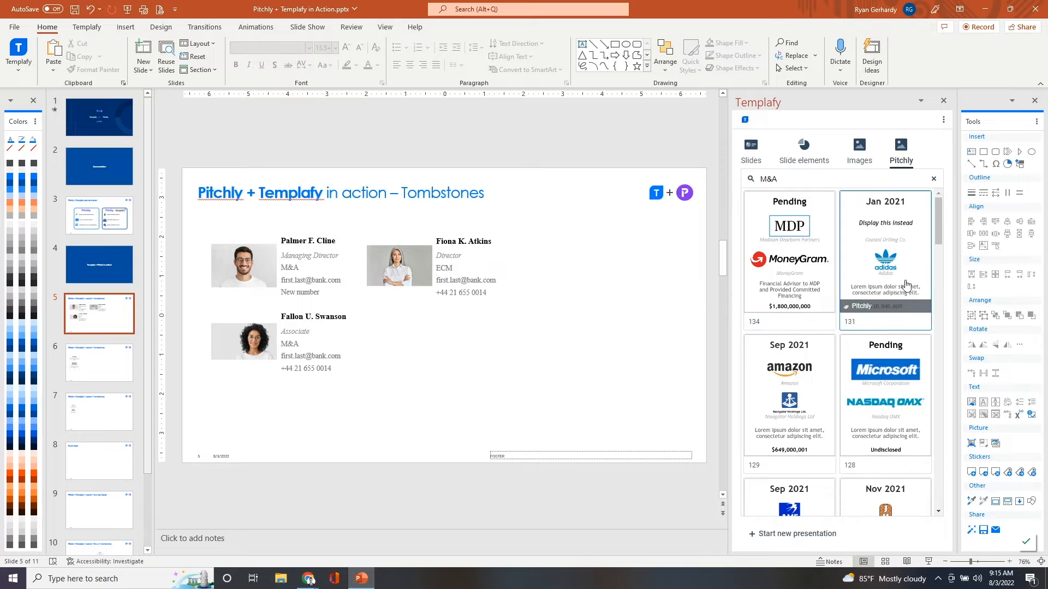
click(801, 251)
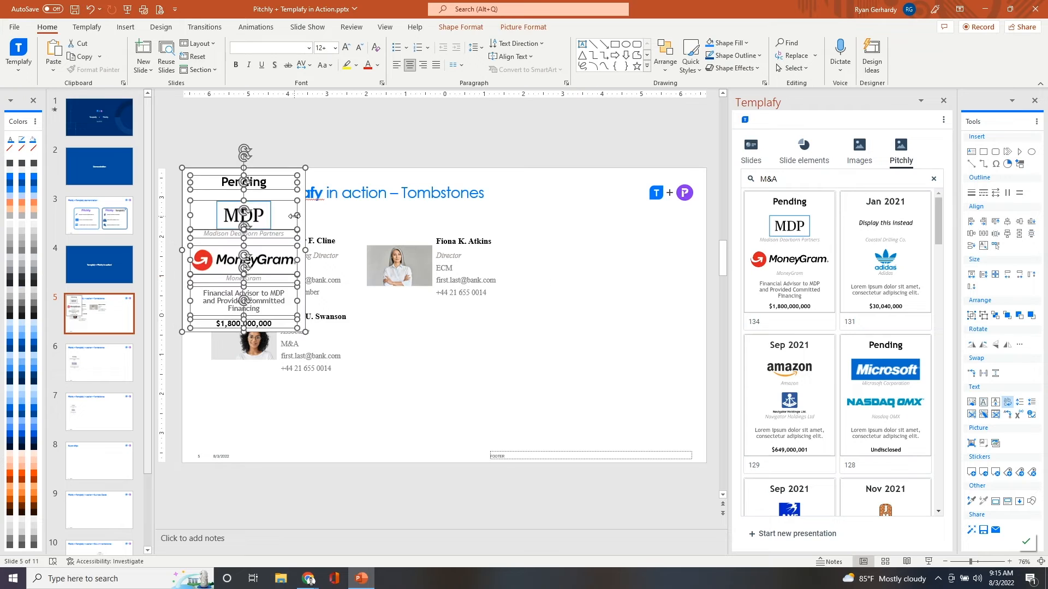
drag(295, 216, 604, 256)
drag(648, 286, 652, 279)
- Narrow the tombstone search to "M&A, 2022"
click(813, 183)
text(, 2022)
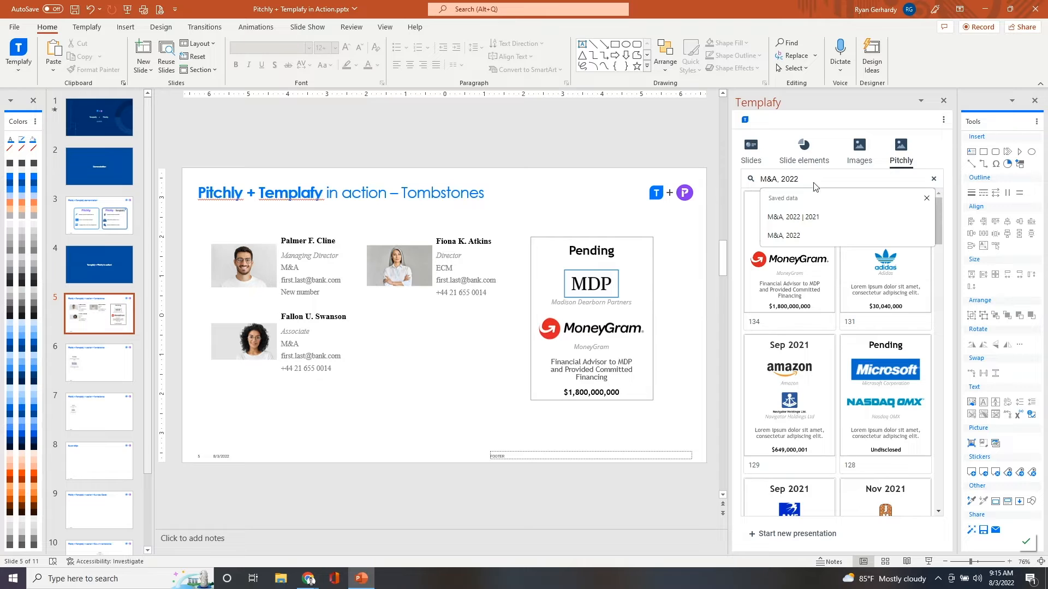
key(Return)
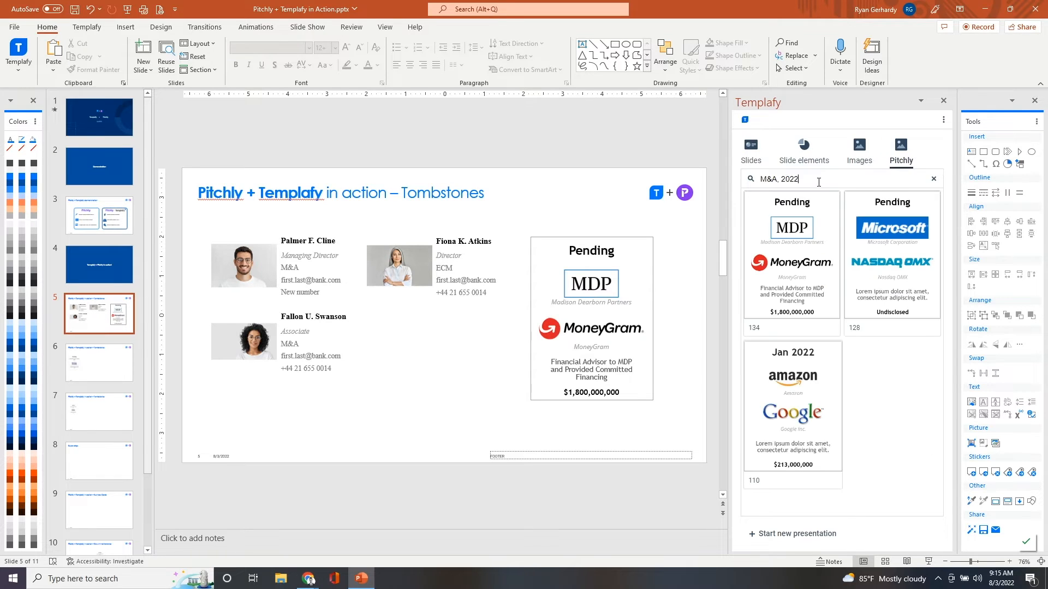
- Delete the ECM Director's business card and move the MDP and MoneyGram tombstone into its place
drag(527, 222, 360, 341)
key(Delete)
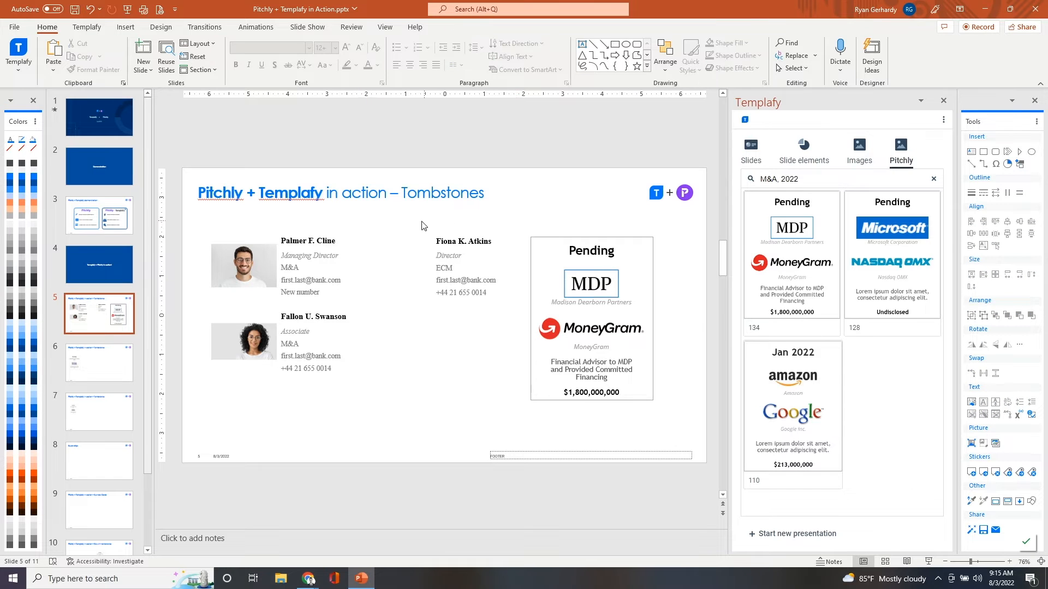
drag(398, 226, 578, 283)
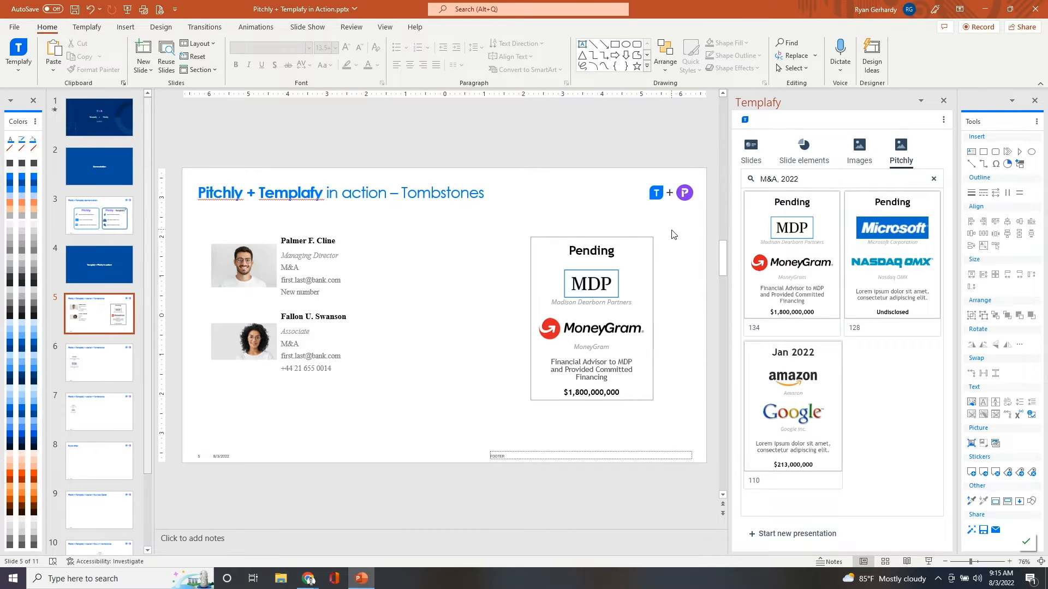
drag(675, 230, 490, 425)
drag(577, 247, 416, 248)
click(606, 284)
- Search for "M&A, 2022 | 2021" and place the Jan 2021 Coastal Drilling and Adidas tombstone beside the MDP one
click(816, 178)
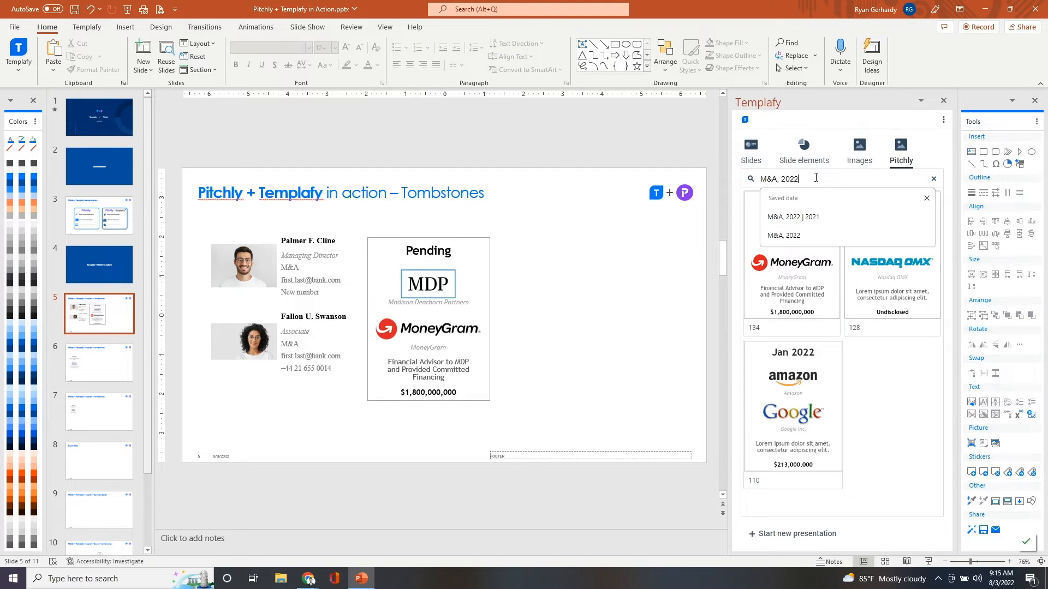
text(| 2021)
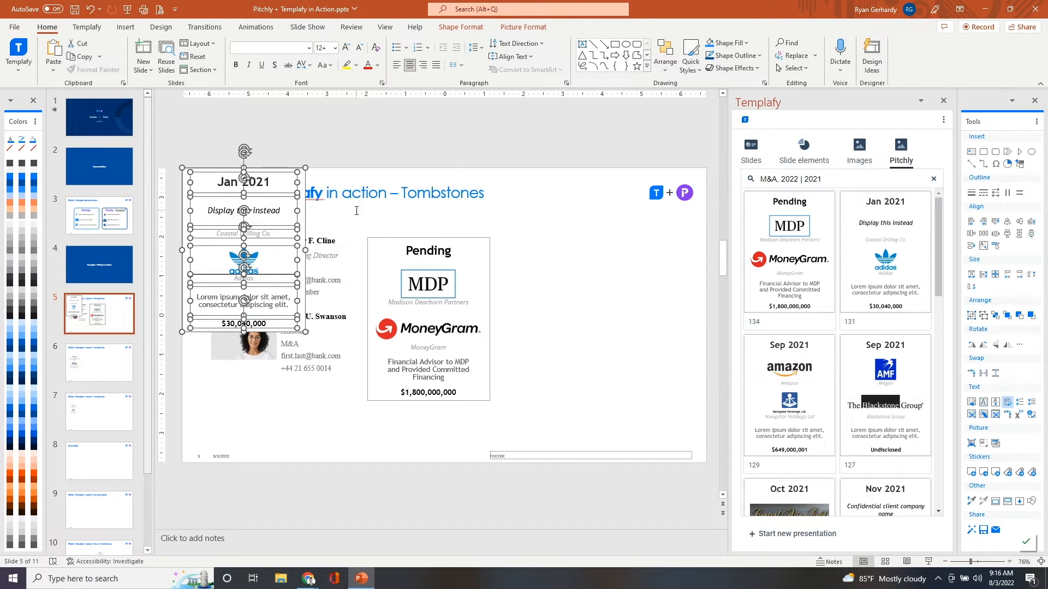
drag(298, 209, 644, 272)
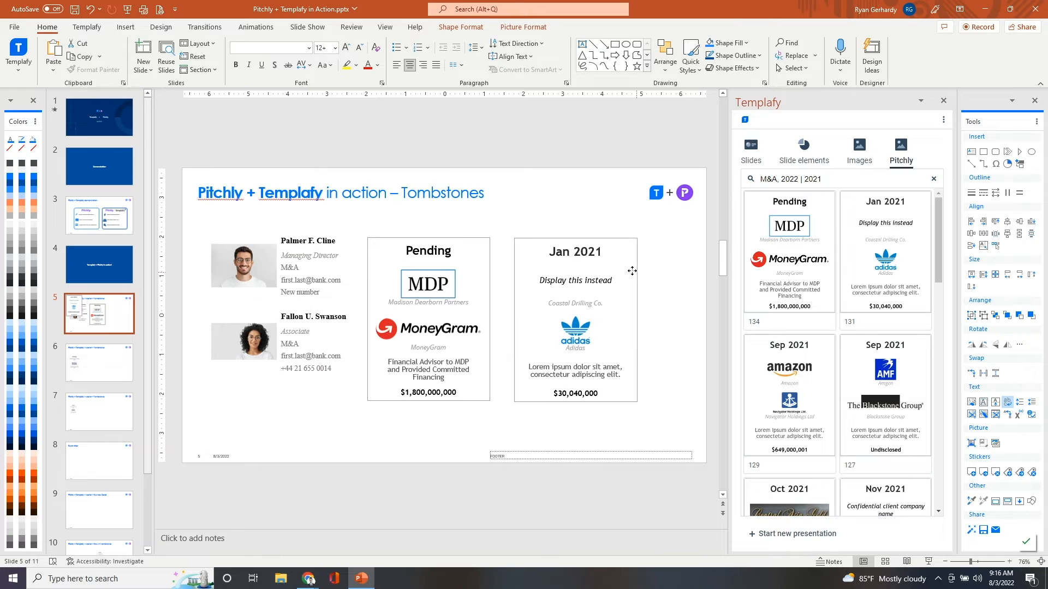
click(674, 279)
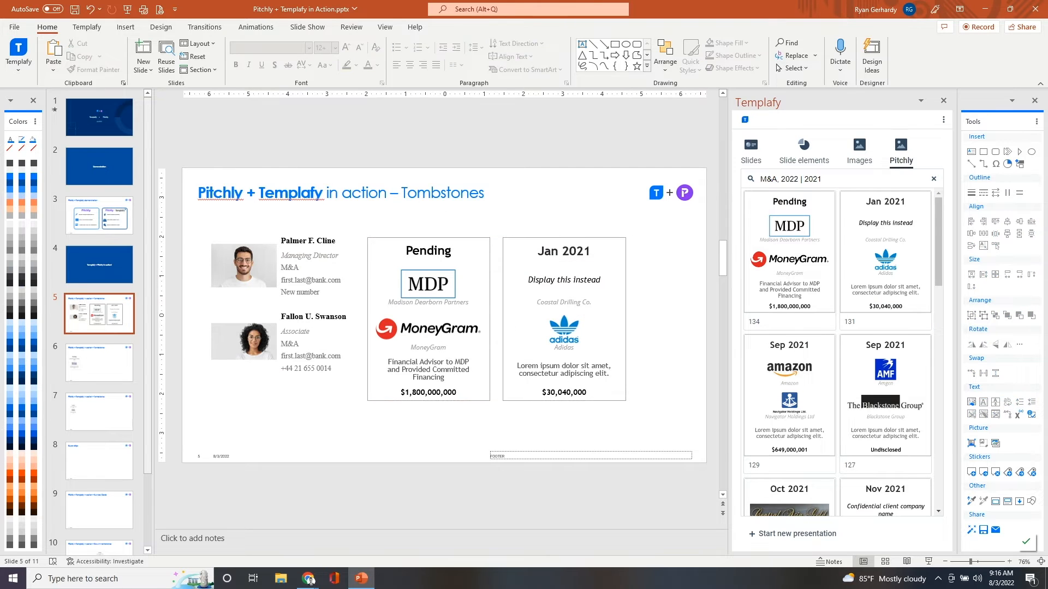
- Switch to Pitchly in the browser, review the deals table, and open the Two Logo Design document template for editing
click(985, 9)
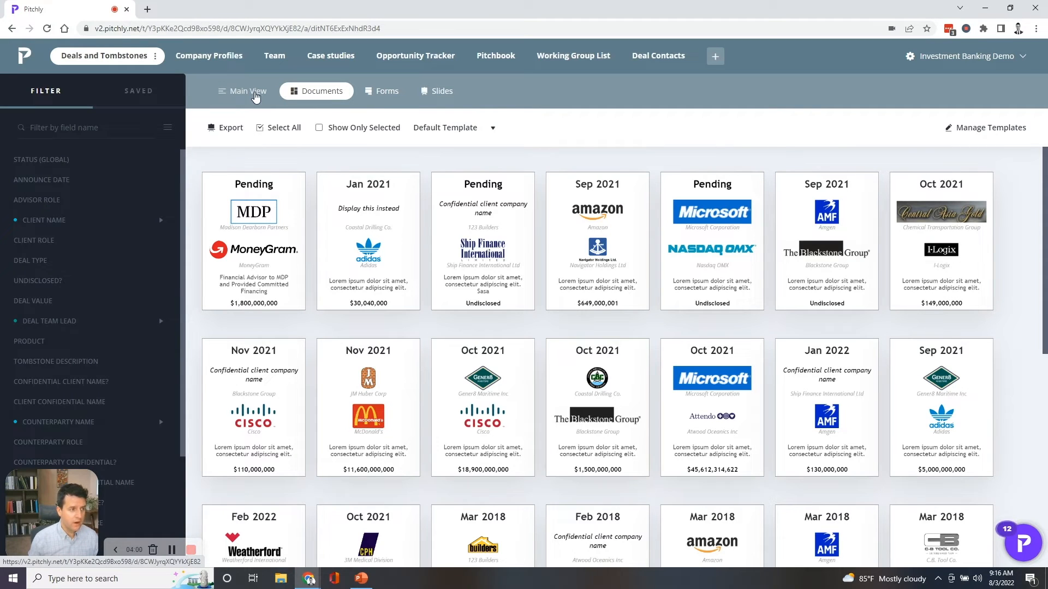
click(255, 94)
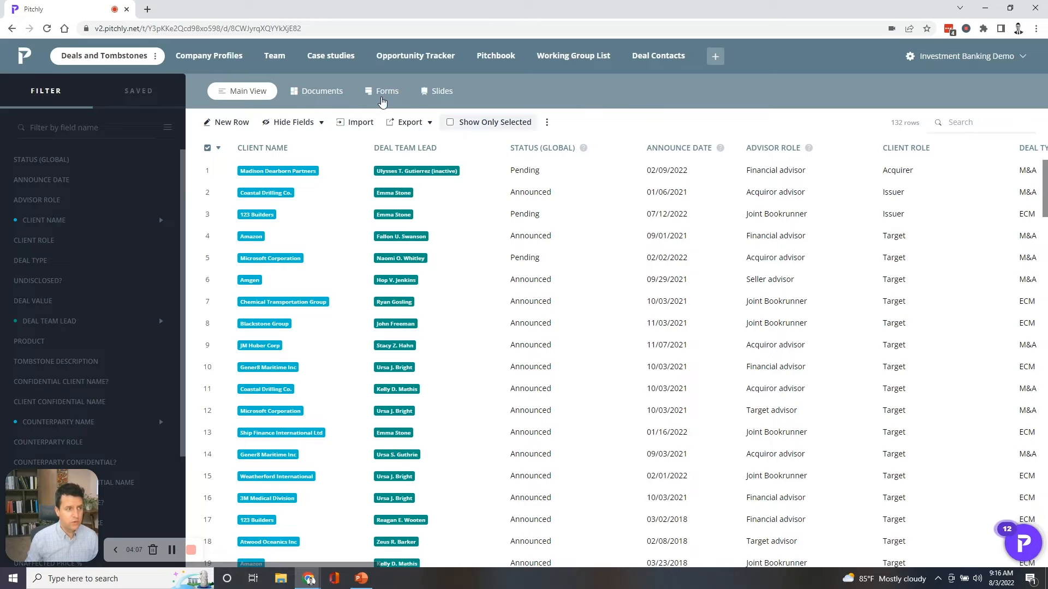
click(316, 91)
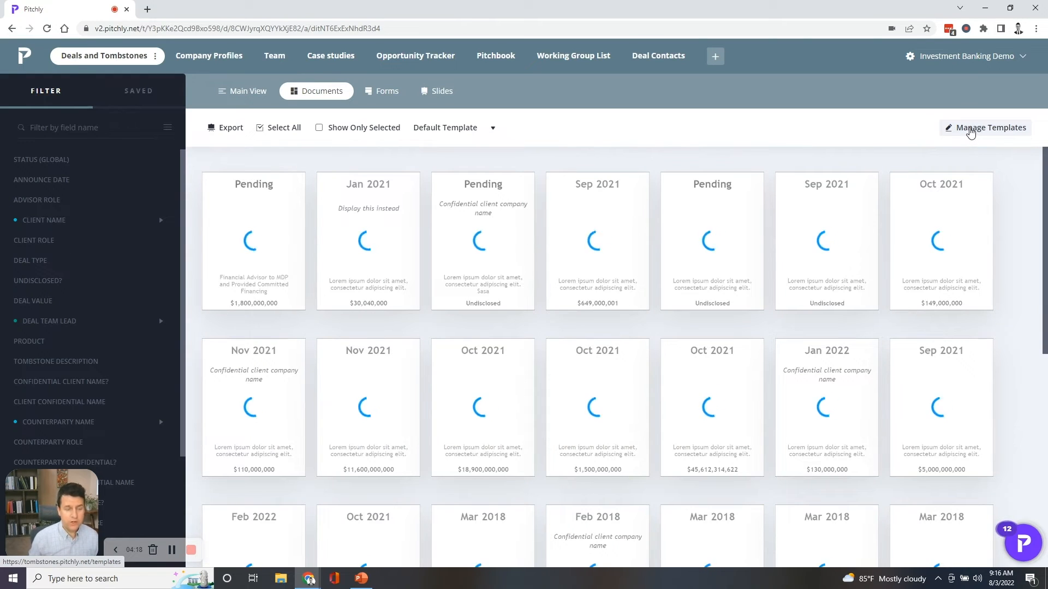
click(969, 131)
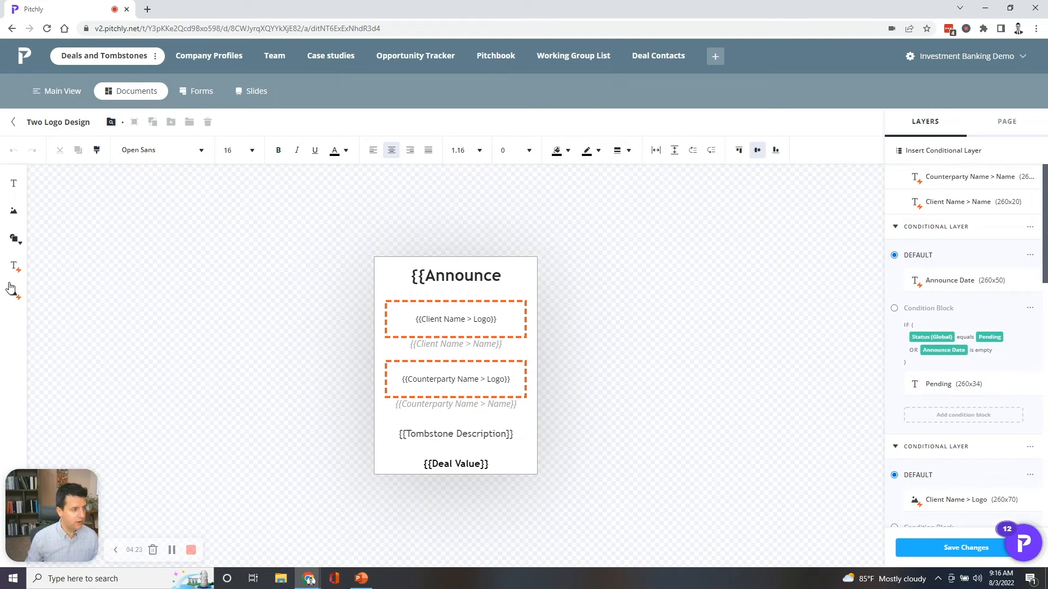
- Add a Status (Global) database text field above the tombstone layout and delete it again
click(15, 266)
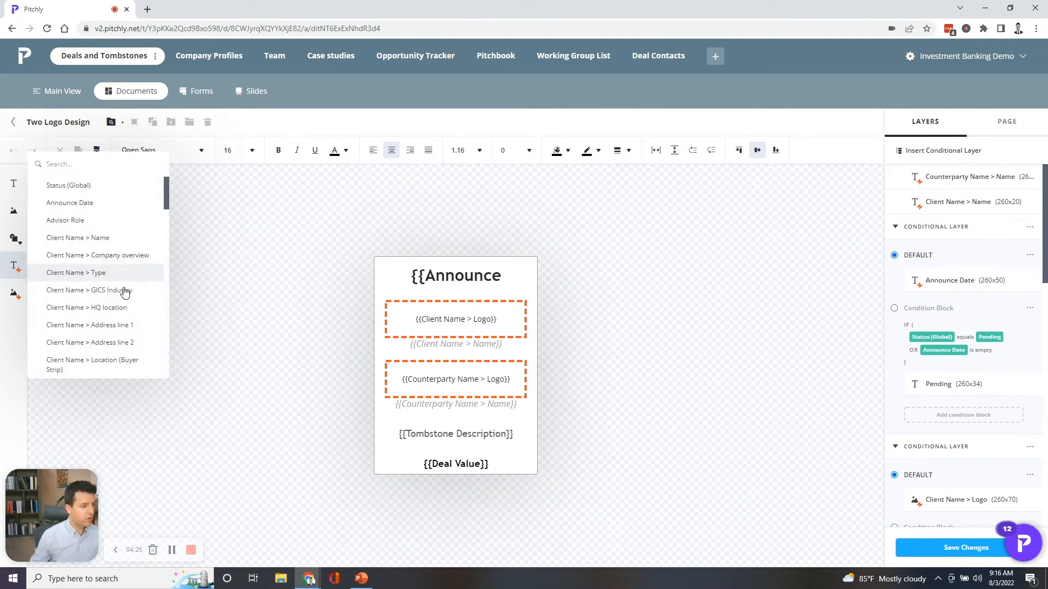
click(108, 185)
click(458, 240)
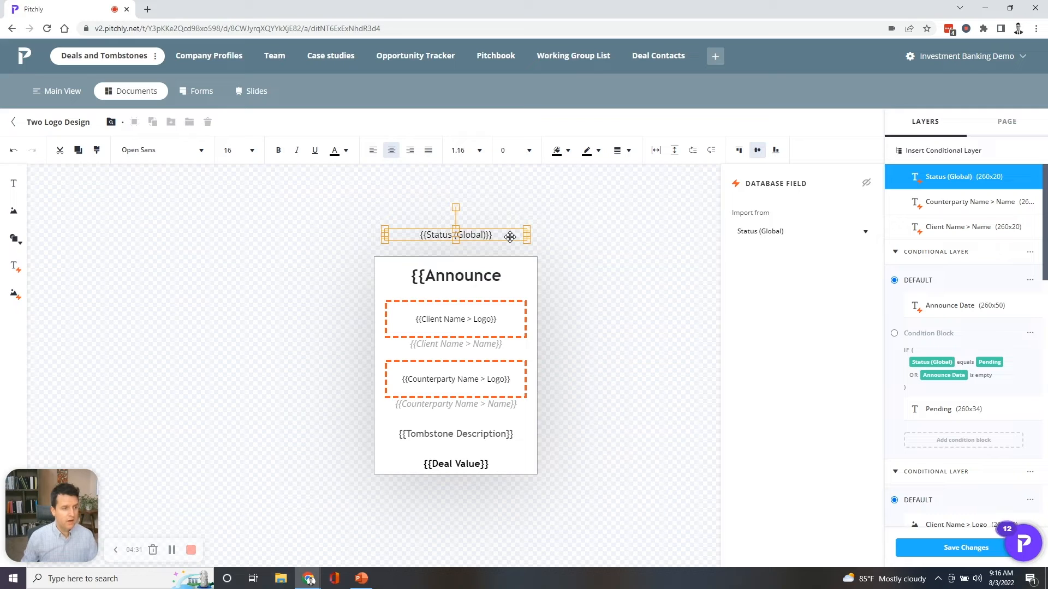
key(Delete)
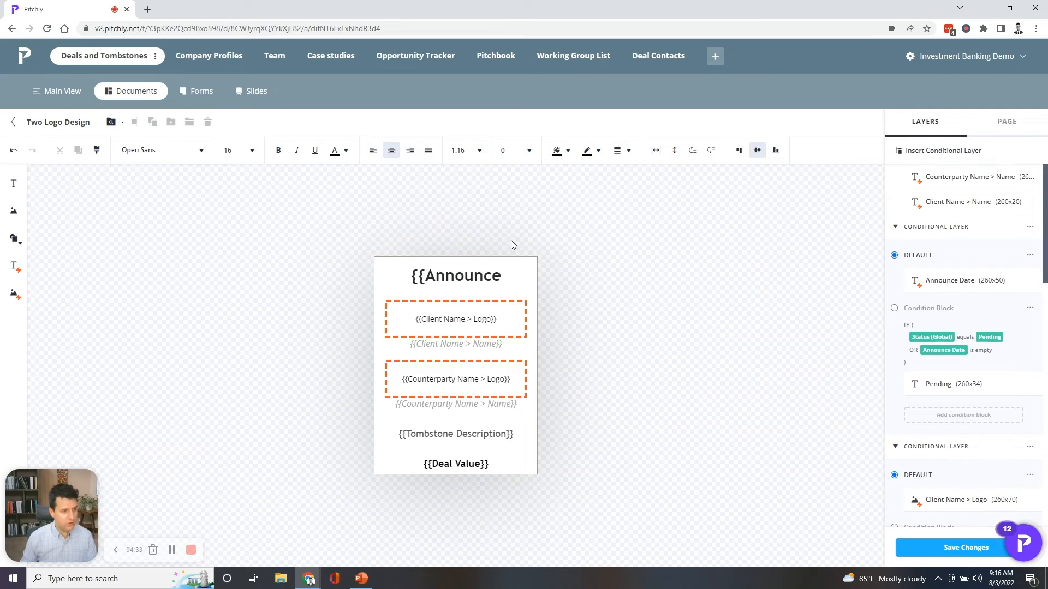
- Review the template's page dimension presets, then return to the layer list with the Client Name > Logo field selected
click(1007, 122)
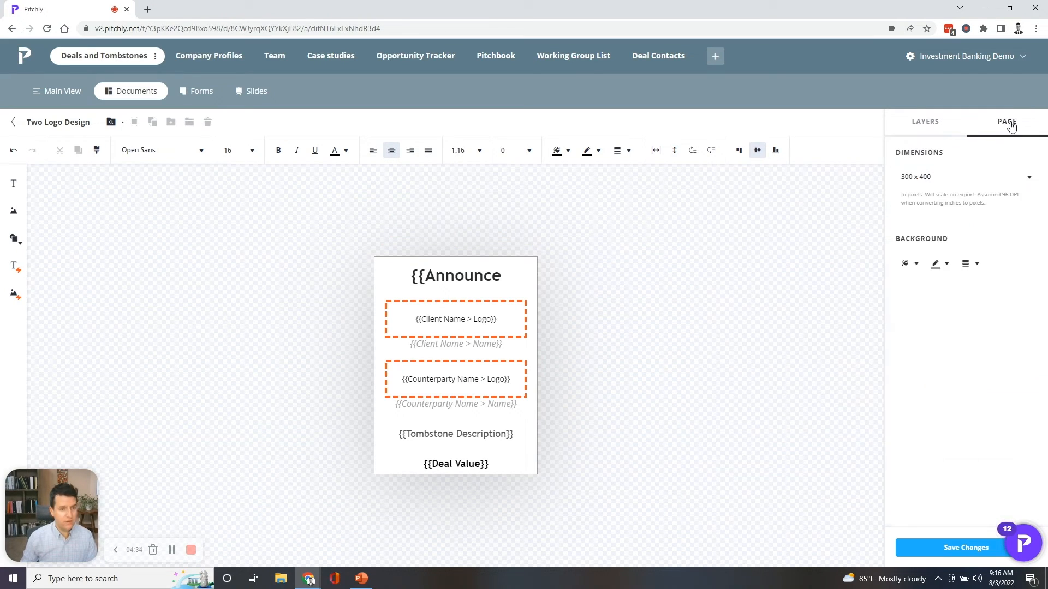
click(962, 177)
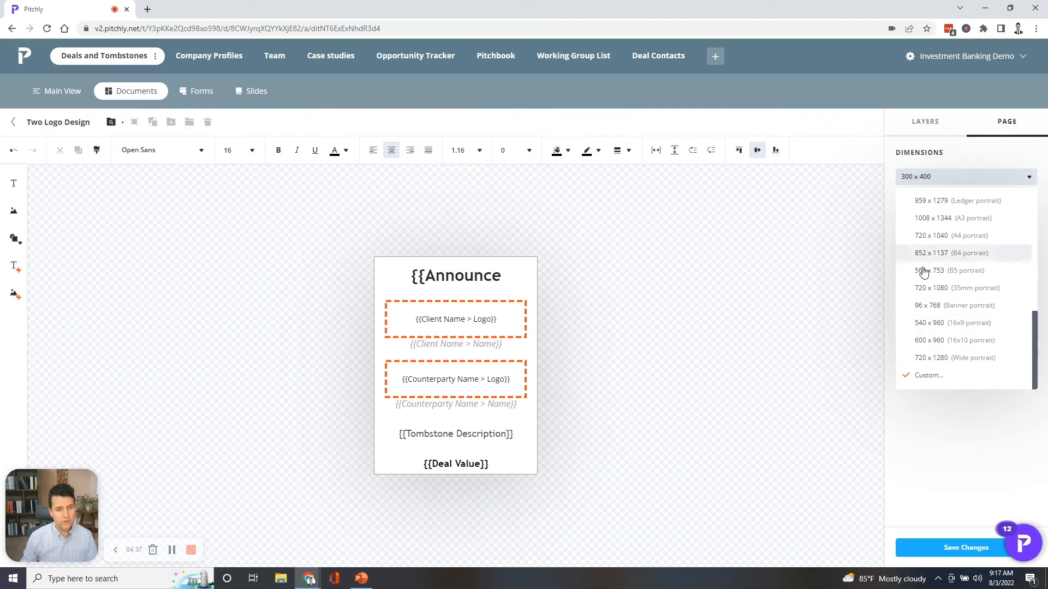
click(786, 265)
click(518, 319)
click(927, 123)
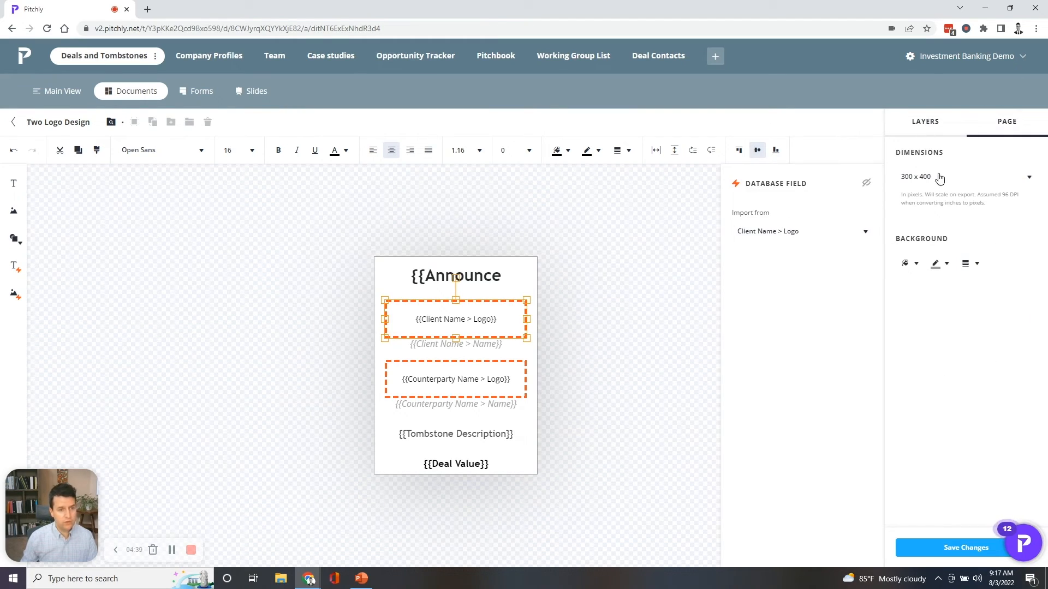
- Examine the Announce Date field and the conditions of its alternative Pending block, including the status options
click(517, 276)
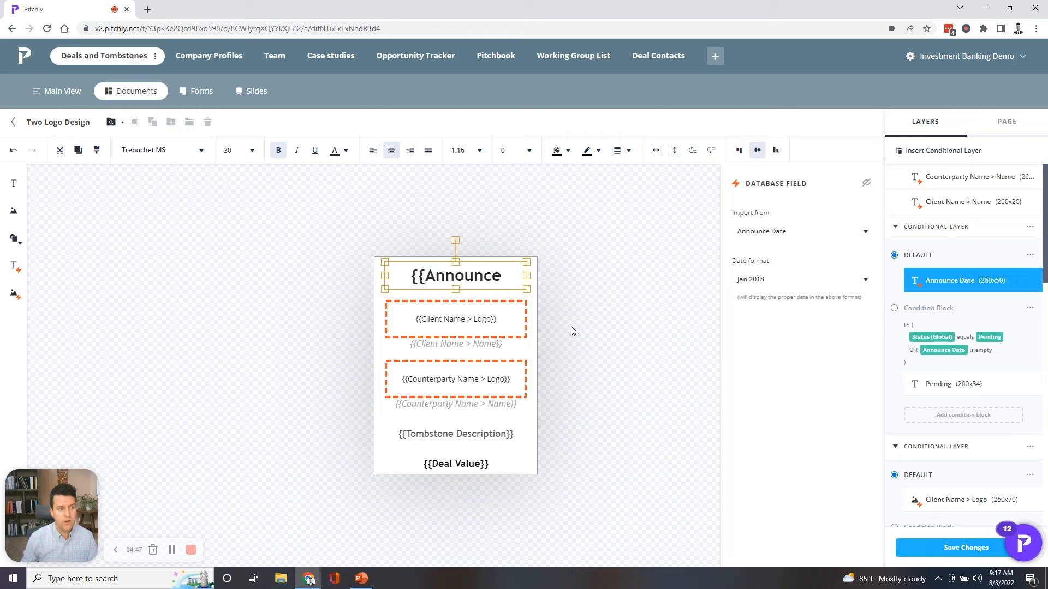
click(894, 309)
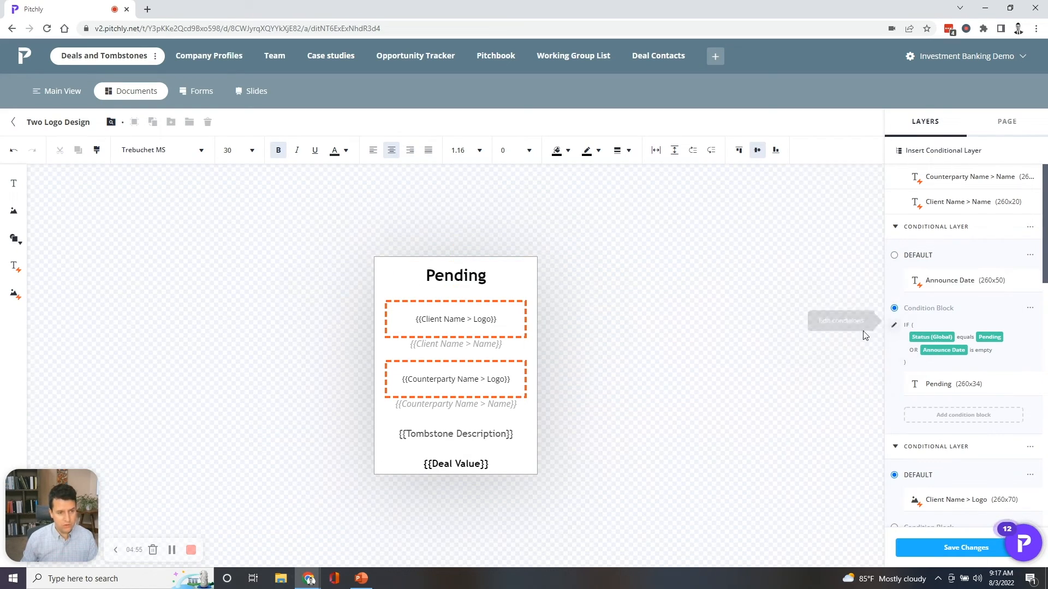
click(893, 325)
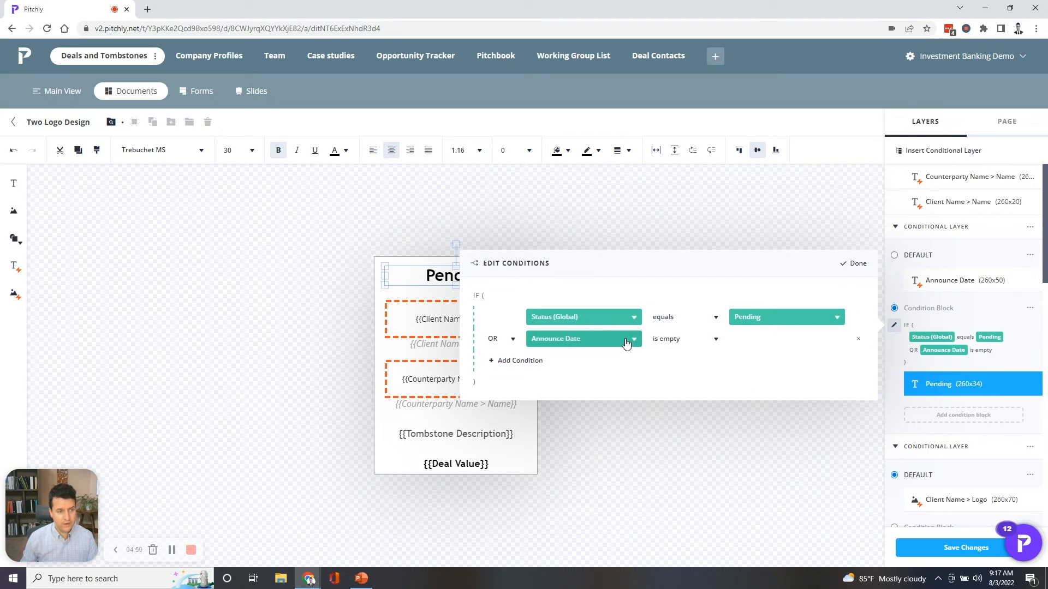
click(784, 321)
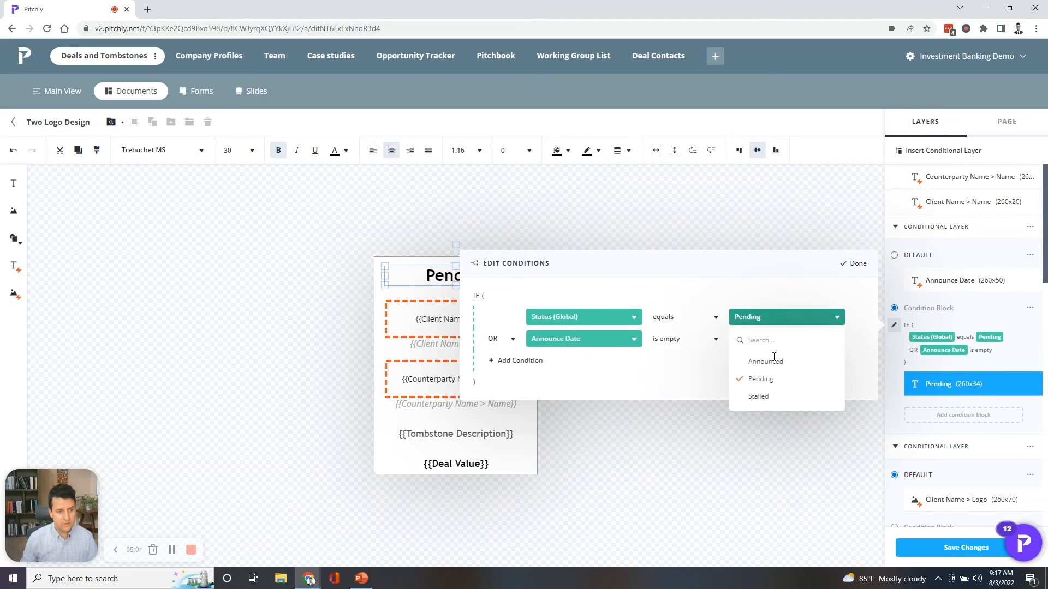
click(780, 323)
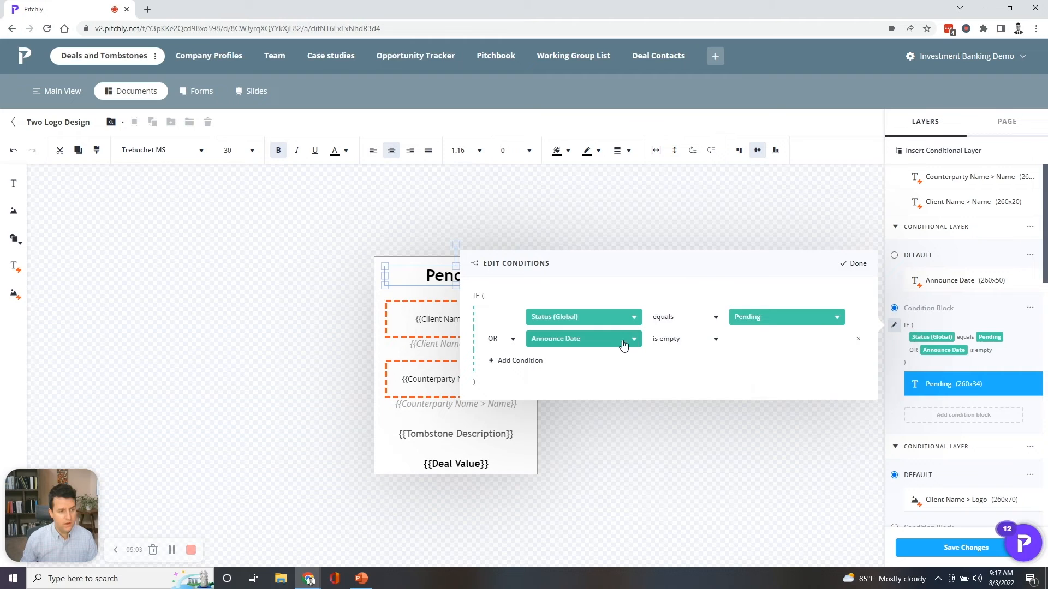
click(628, 339)
click(629, 339)
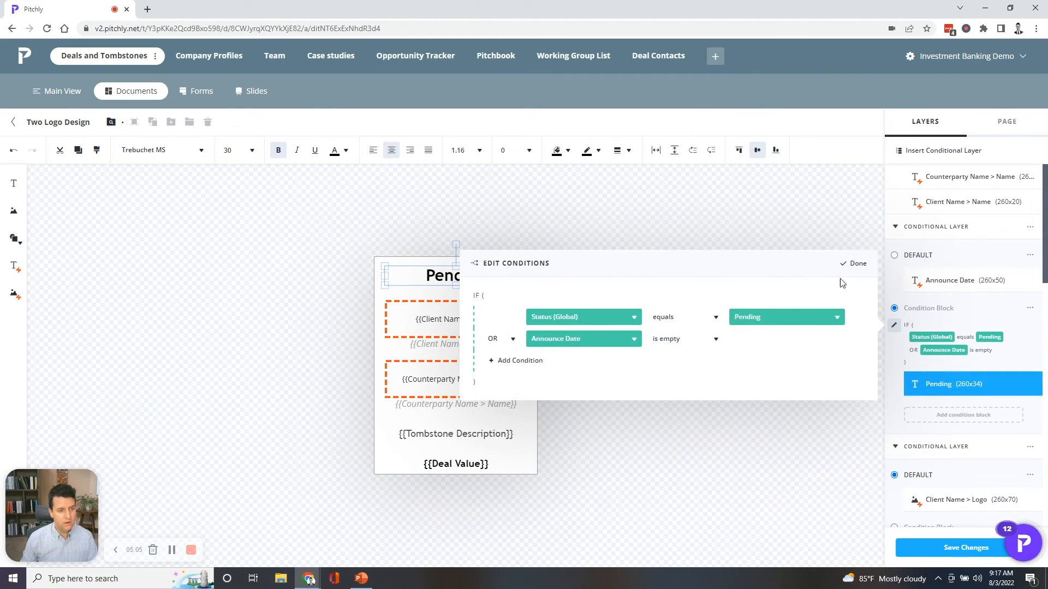
click(855, 264)
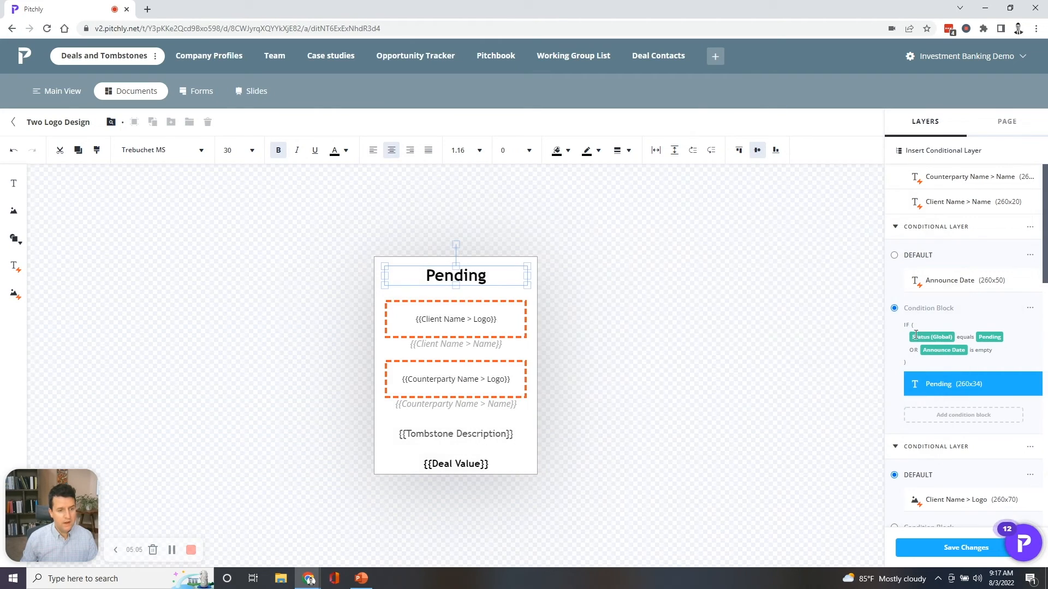
- Replace the condition block's Pending text with "Unannounced" and compare it with the default Announce Date block, leaving the default block shown
double_click(487, 276)
text(Unannounc)
key(BackSpace)
text(nced)
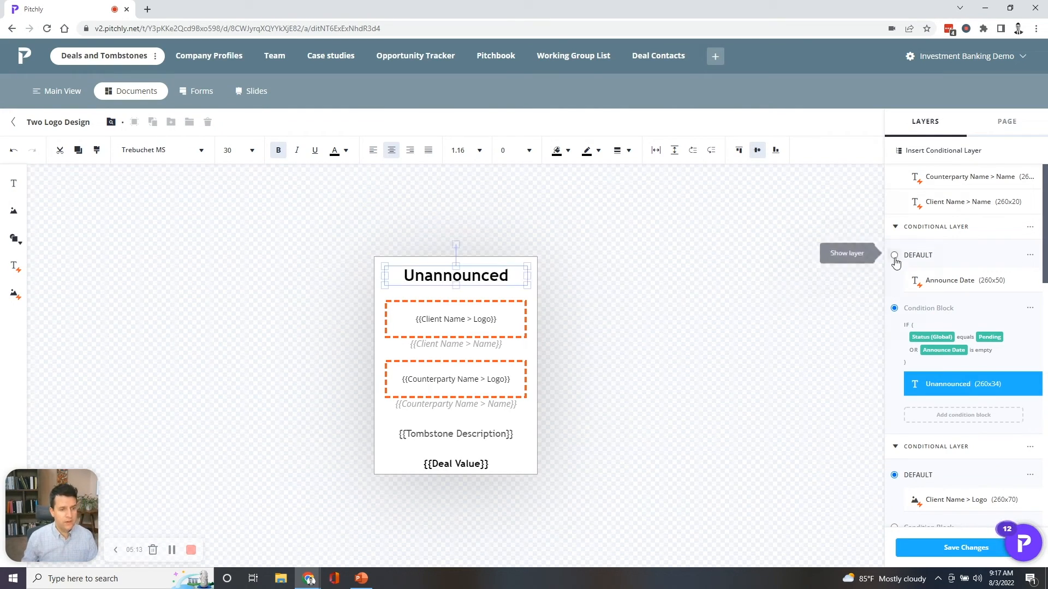
click(894, 254)
click(893, 308)
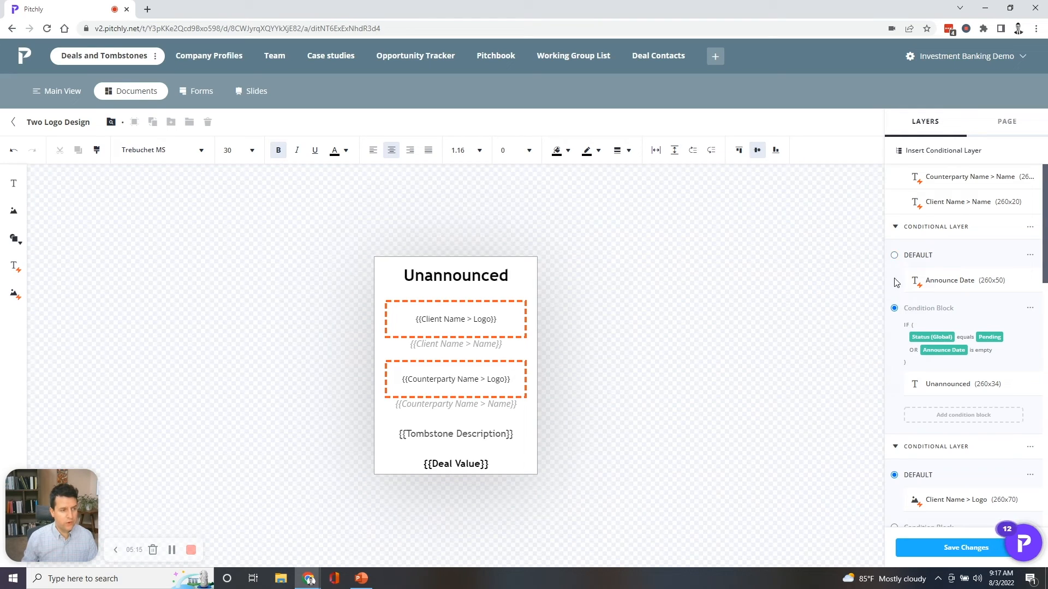
click(894, 255)
- Save the changes to the Two Logo Design template and return to the tombstone documents overview
click(949, 549)
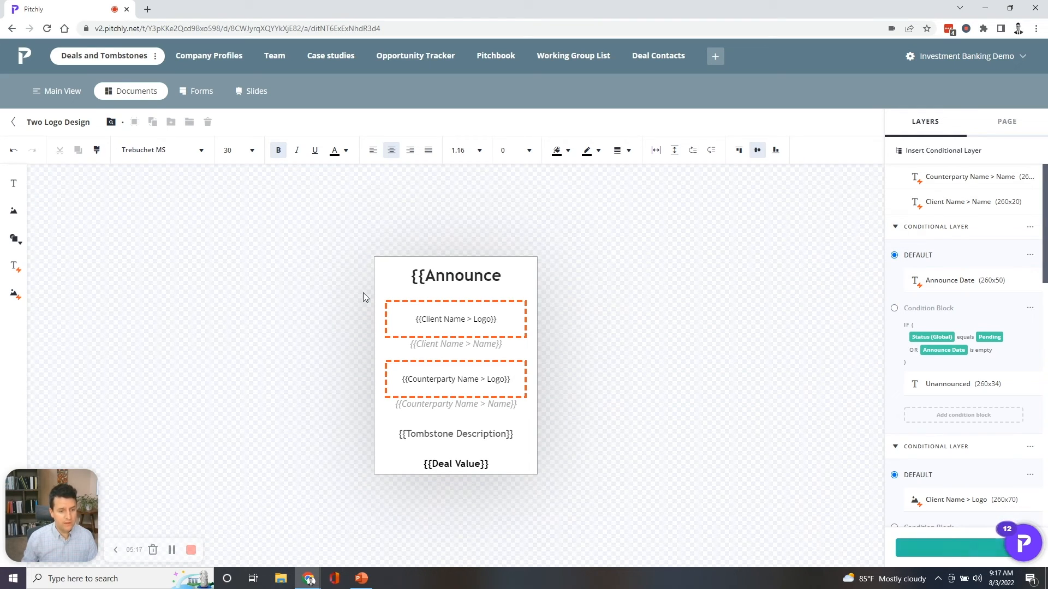
click(14, 123)
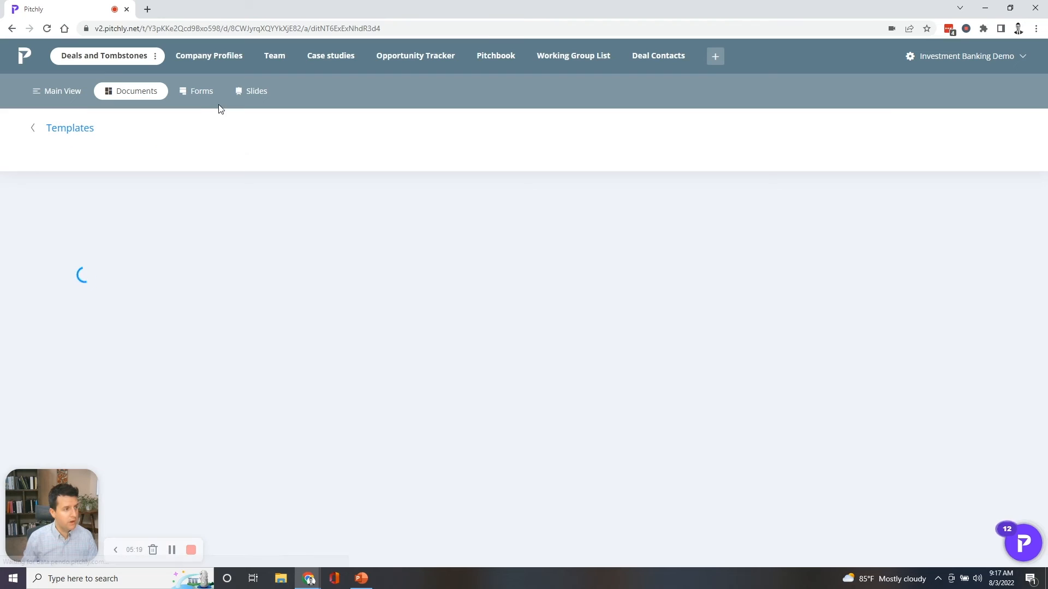
click(33, 126)
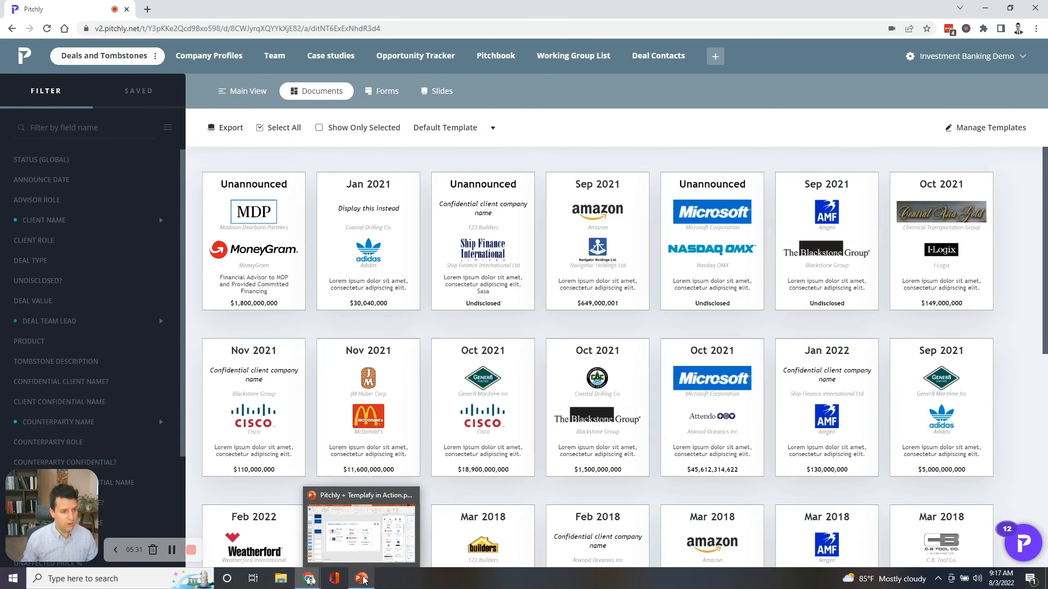
- Switch to PowerPoint, close the tombstone search in Templafy's Pitchly library, and open the Two Logo Design folder under Deals and Tombstones
click(350, 524)
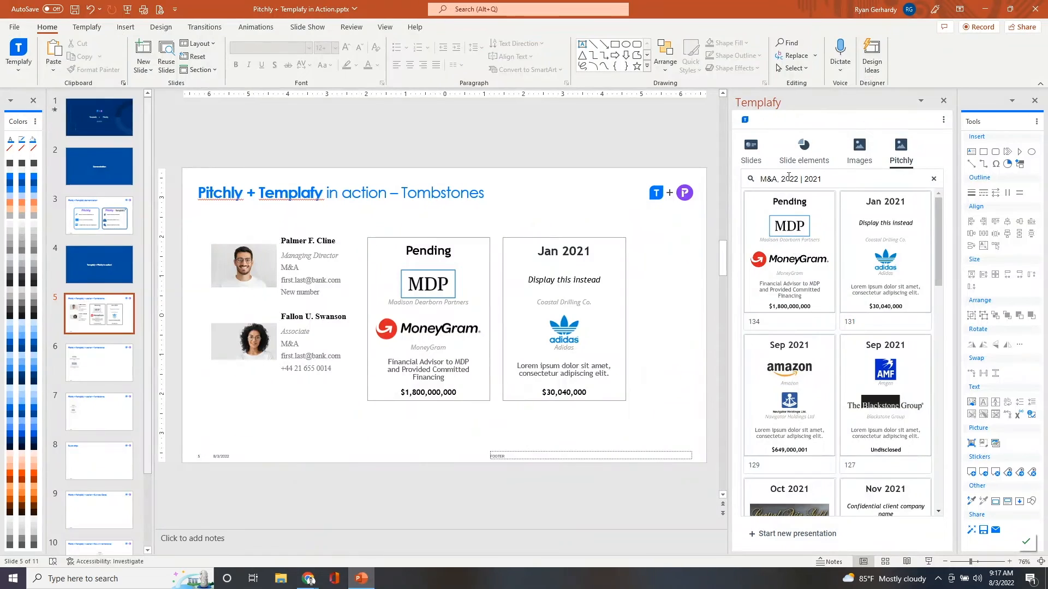
click(751, 180)
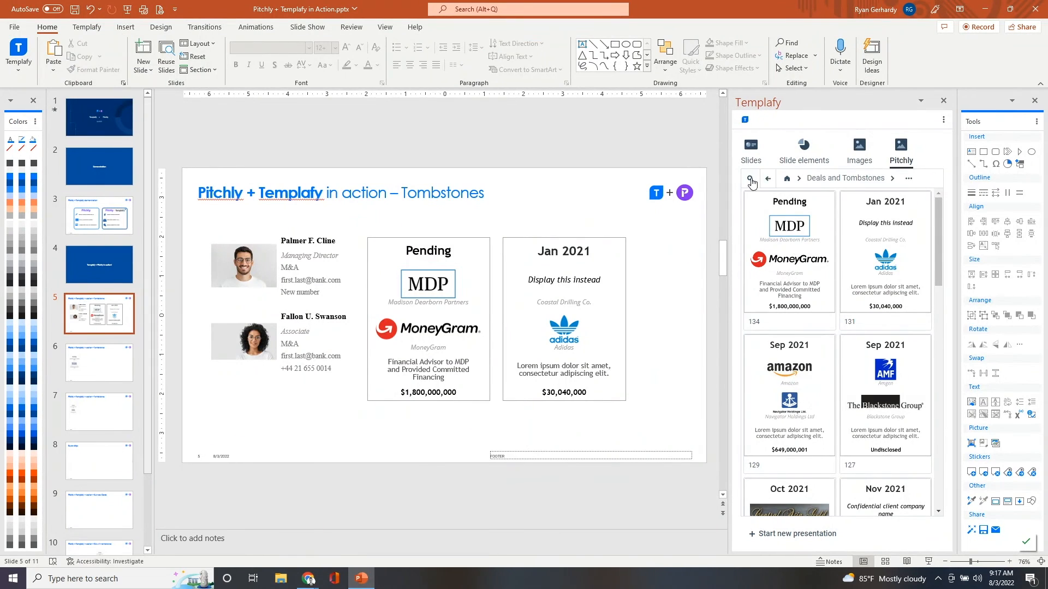
click(862, 180)
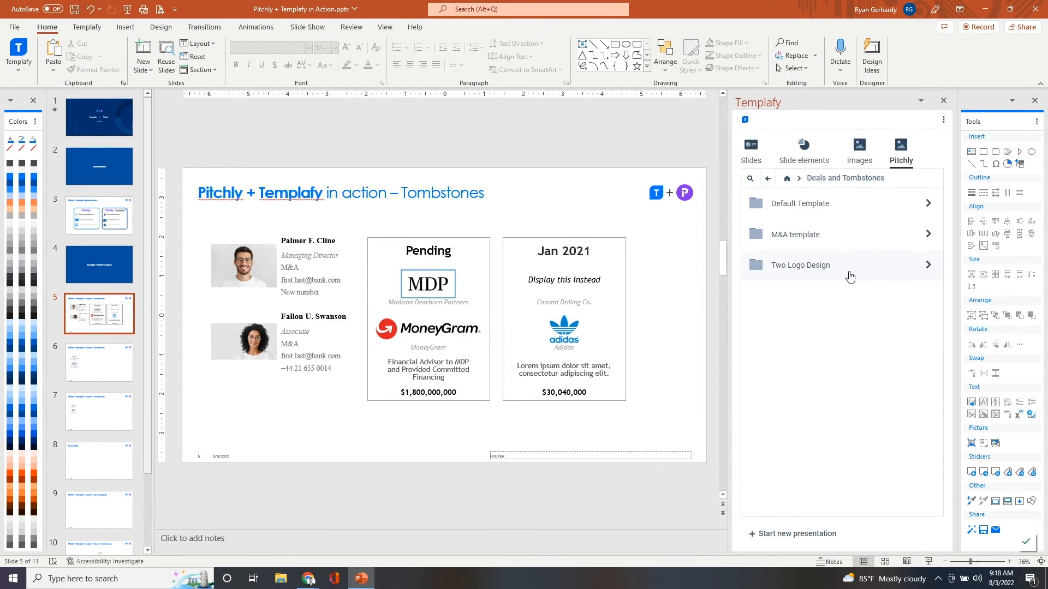
click(839, 272)
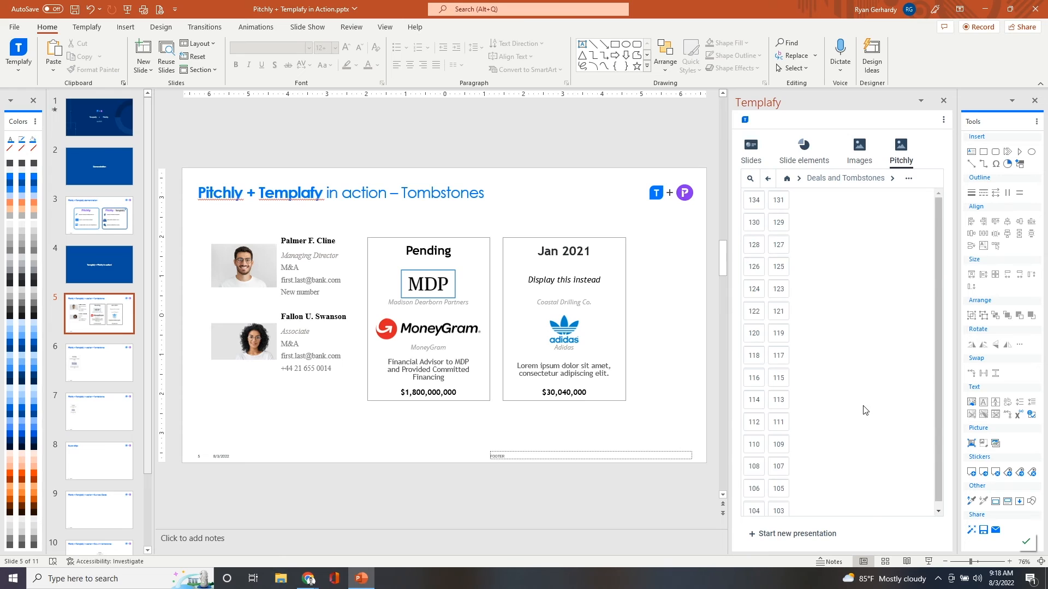